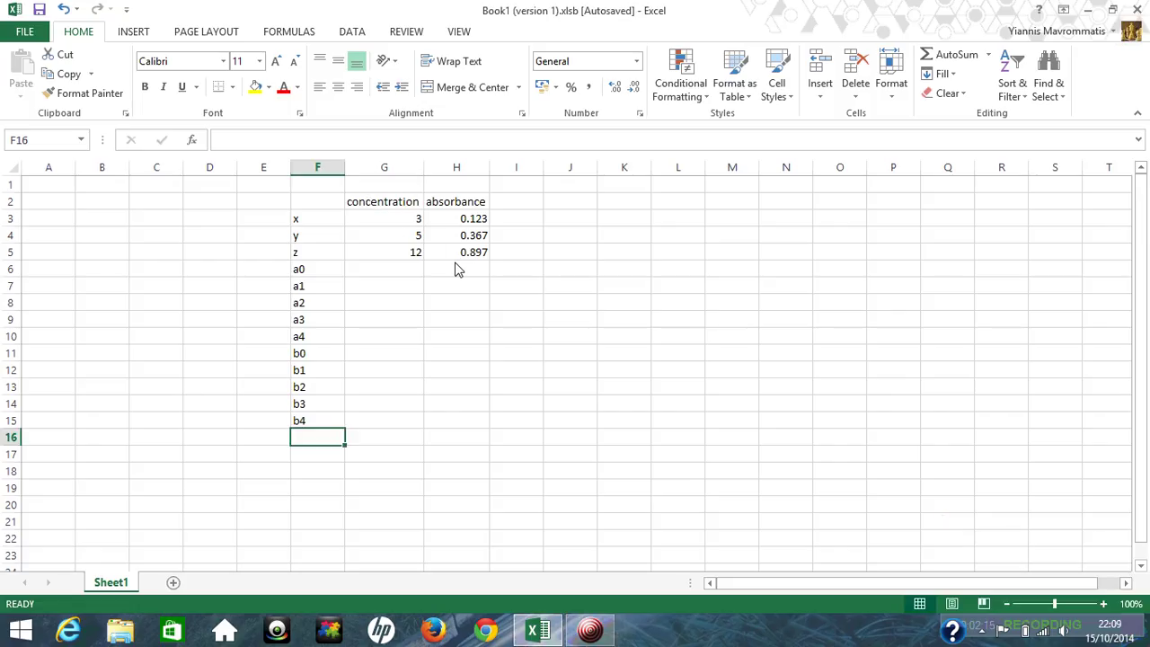
# Insert a markers-only scatter chart from the concentration and absorbance data in G2:H5
pyautogui.click(387, 205)
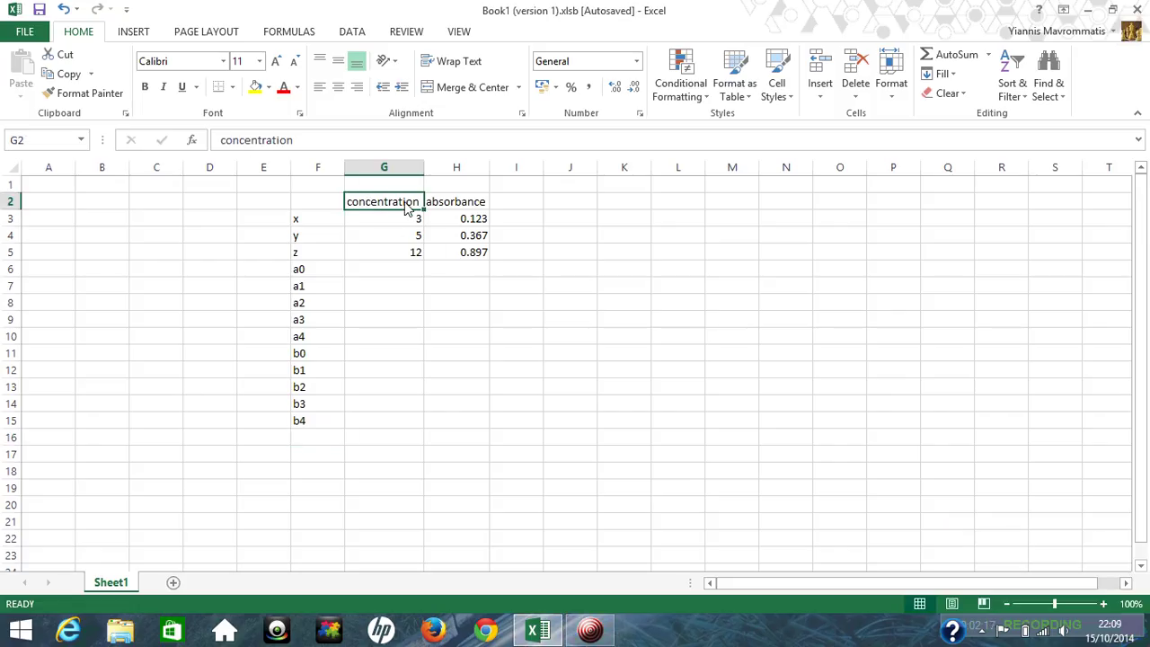
pyautogui.moveTo(403, 208); pyautogui.dragTo(473, 263)
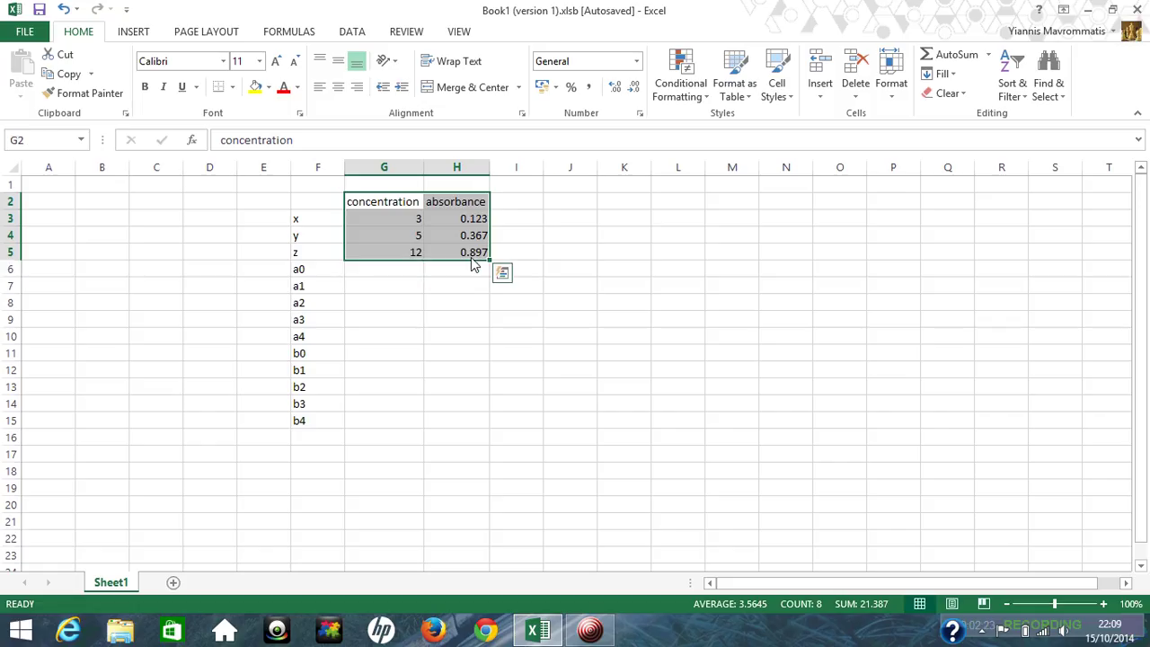
pyautogui.click(132, 34)
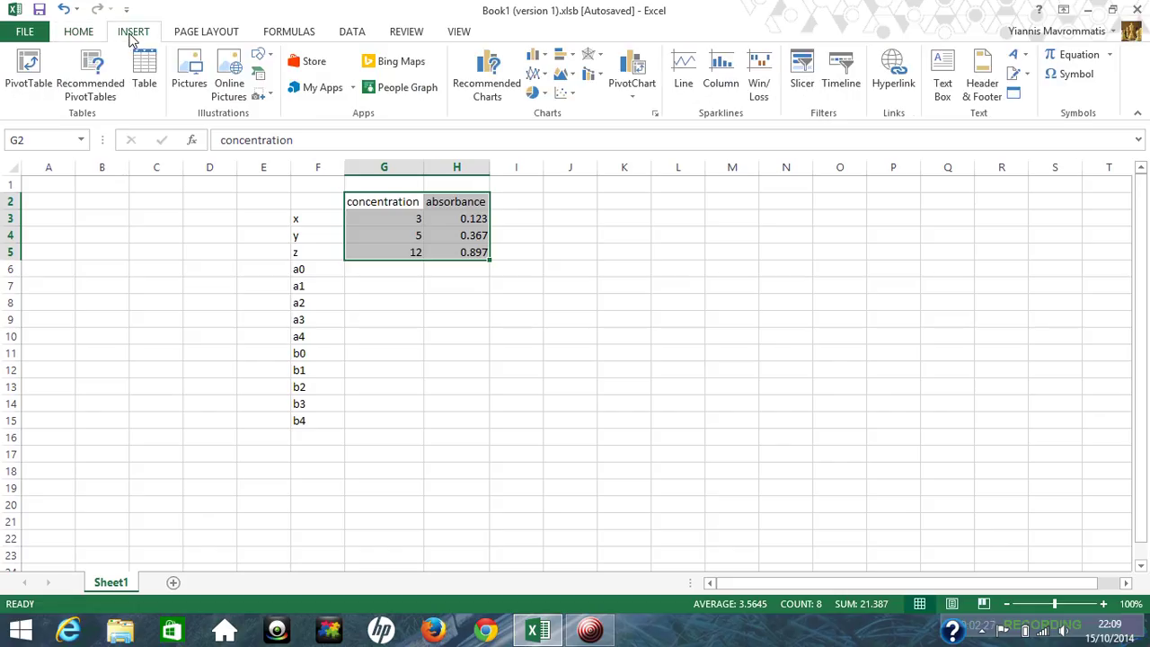
pyautogui.click(573, 99)
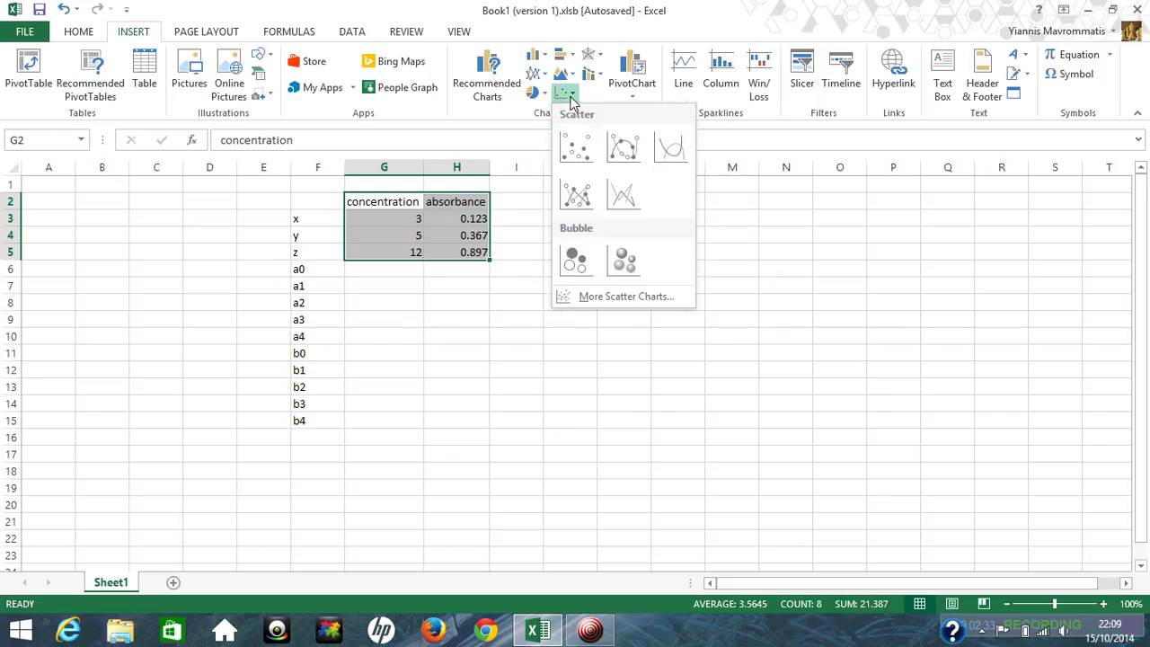
pyautogui.click(577, 151)
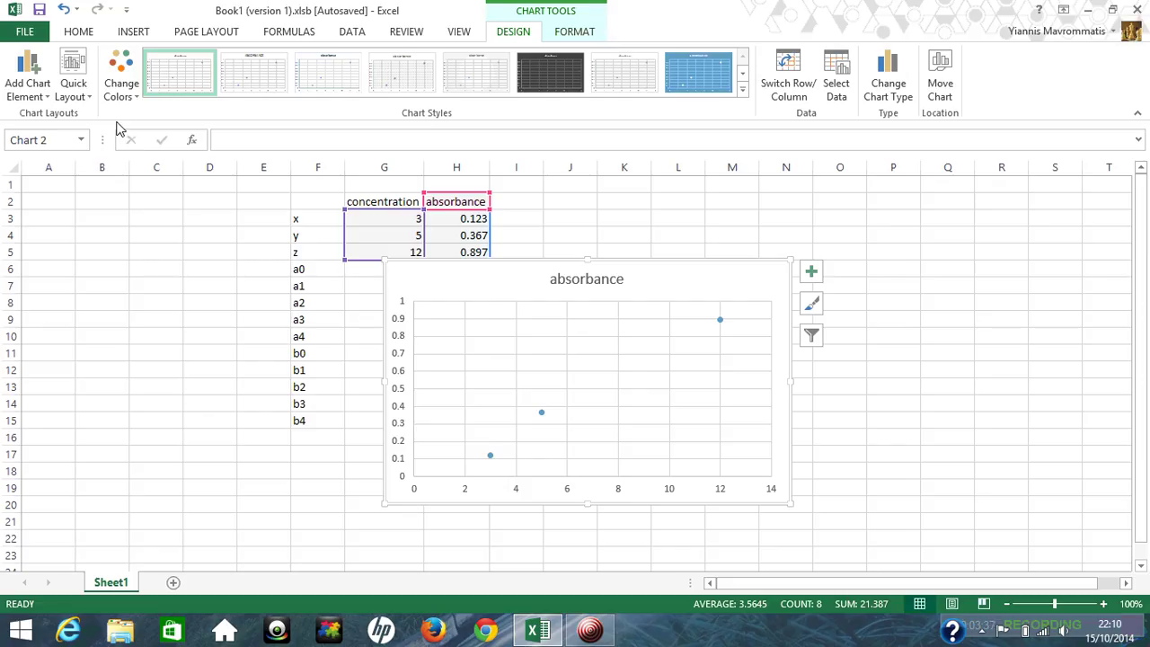
# Add a linear trendline to the absorbance scatter chart
pyautogui.click(34, 95)
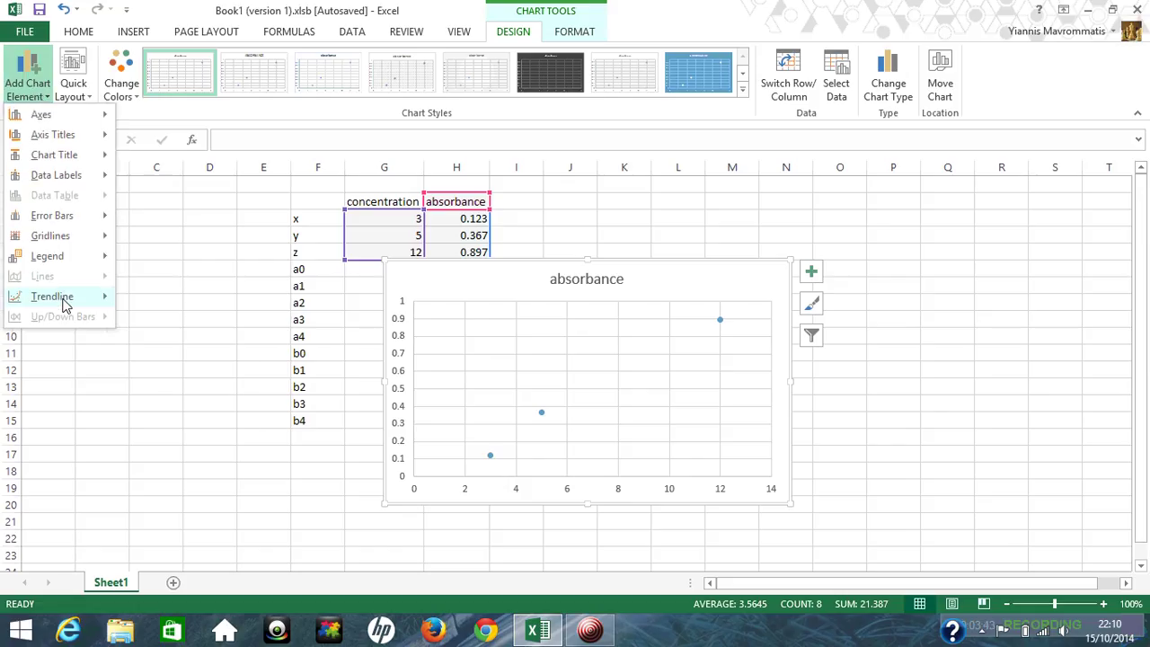
pyautogui.moveTo(65, 304)
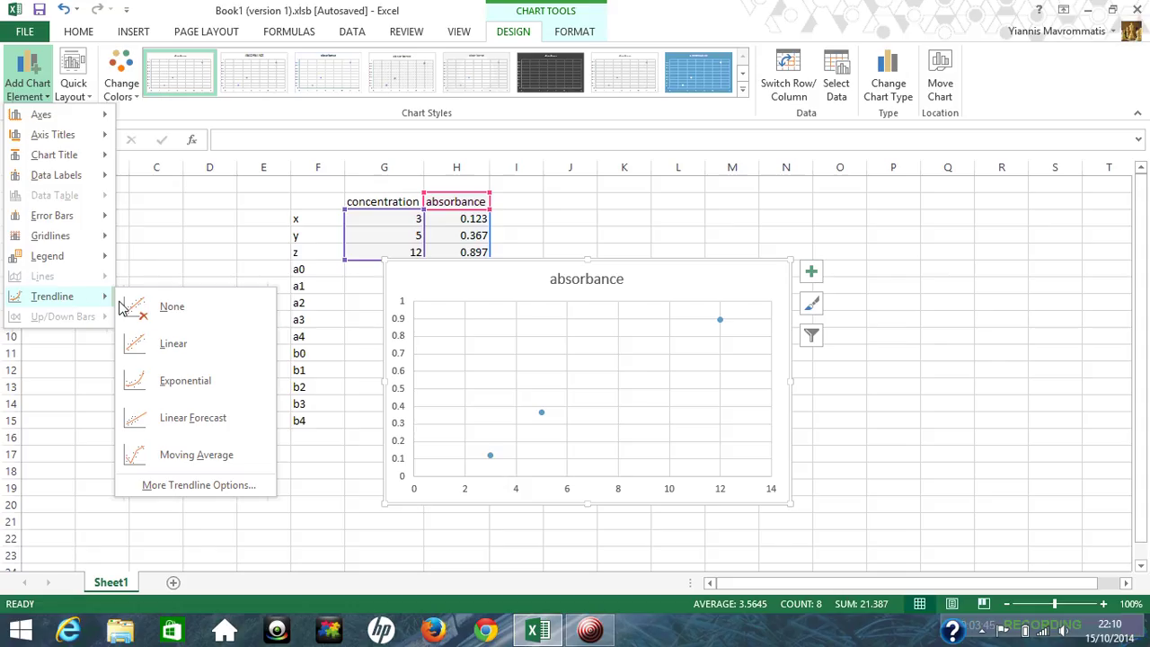
pyautogui.click(146, 349)
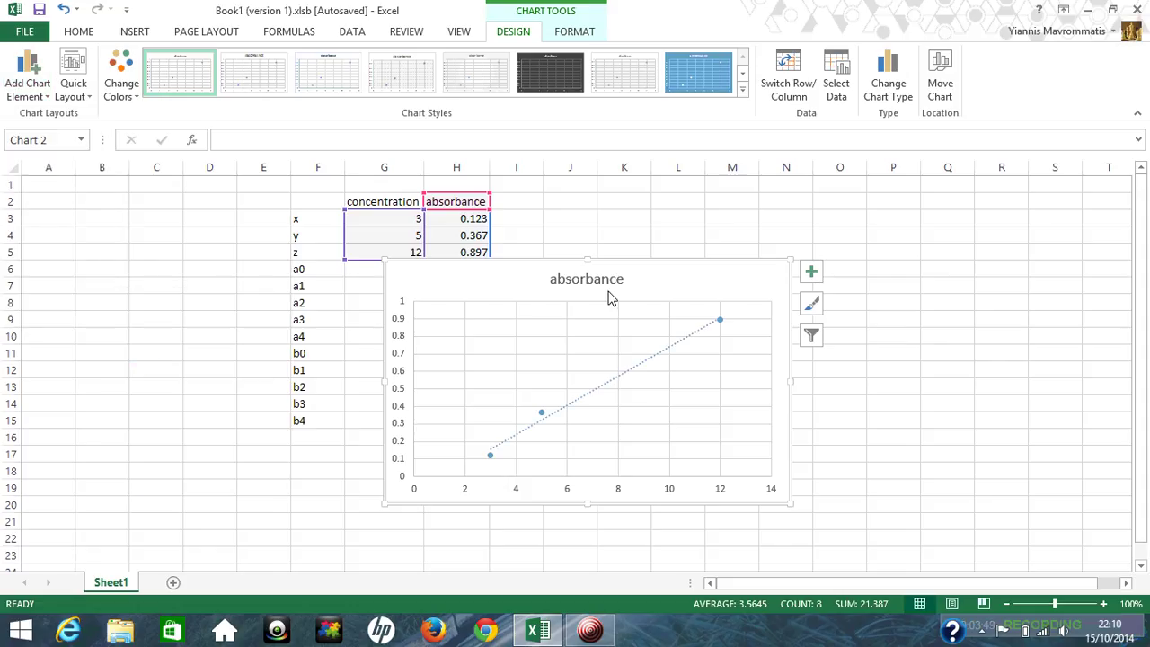
# Display the trendline's equation on the chart and move the chart clear of the data columns
pyautogui.rightClick(642, 368)
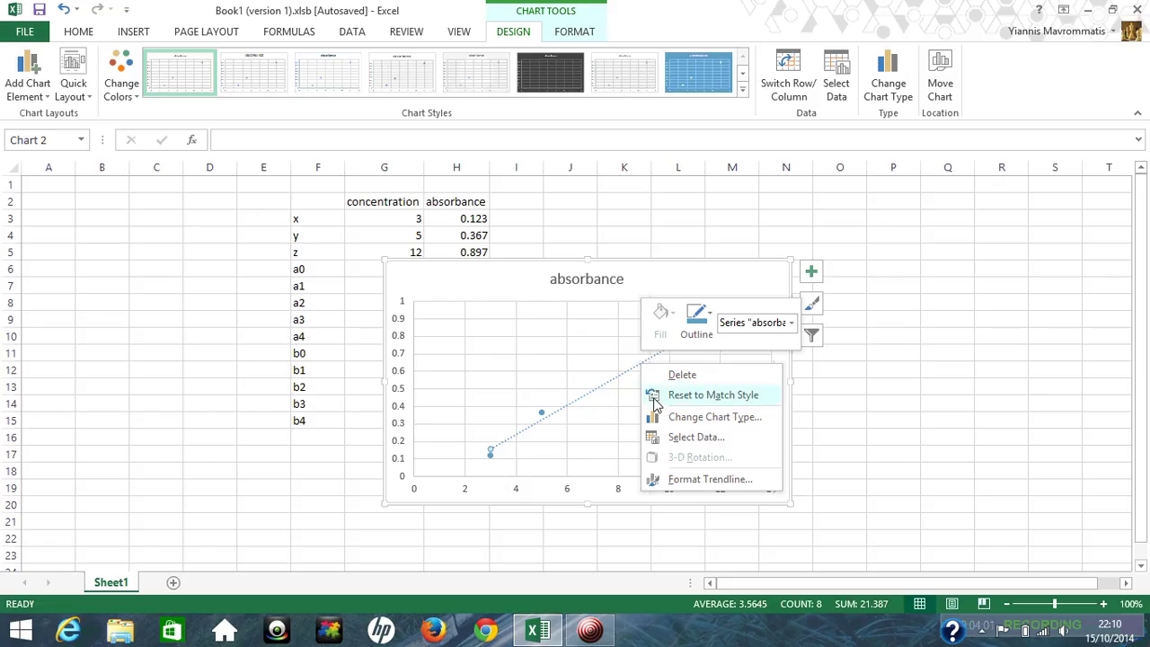
pyautogui.click(698, 482)
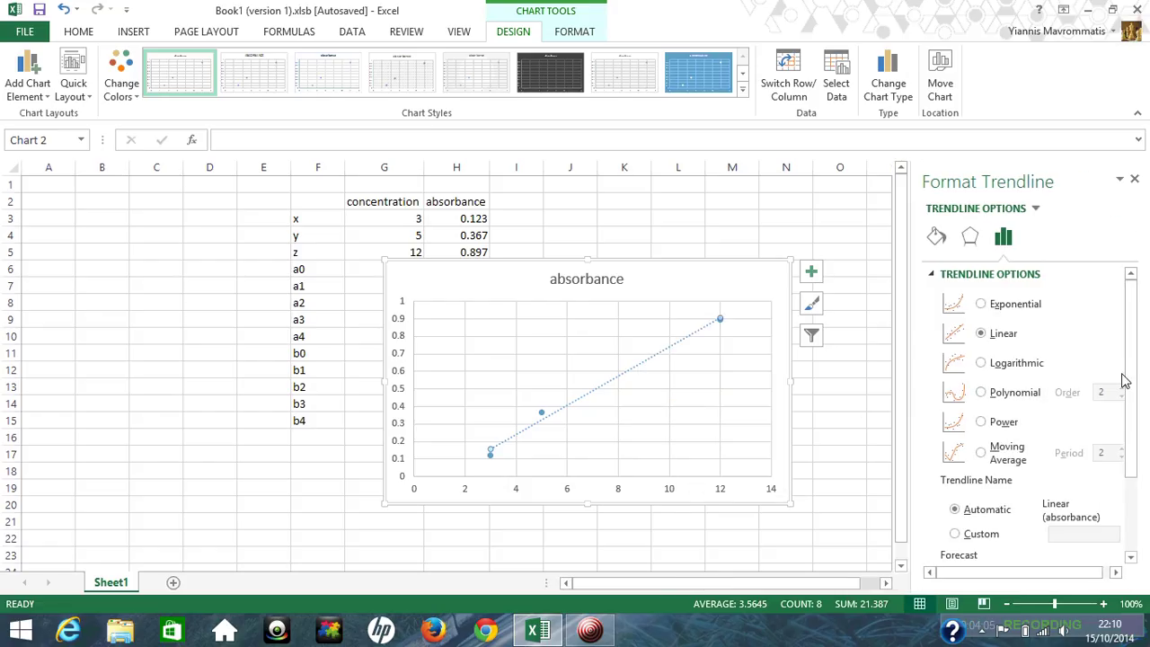
pyautogui.moveTo(1131, 384); pyautogui.dragTo(1132, 481)
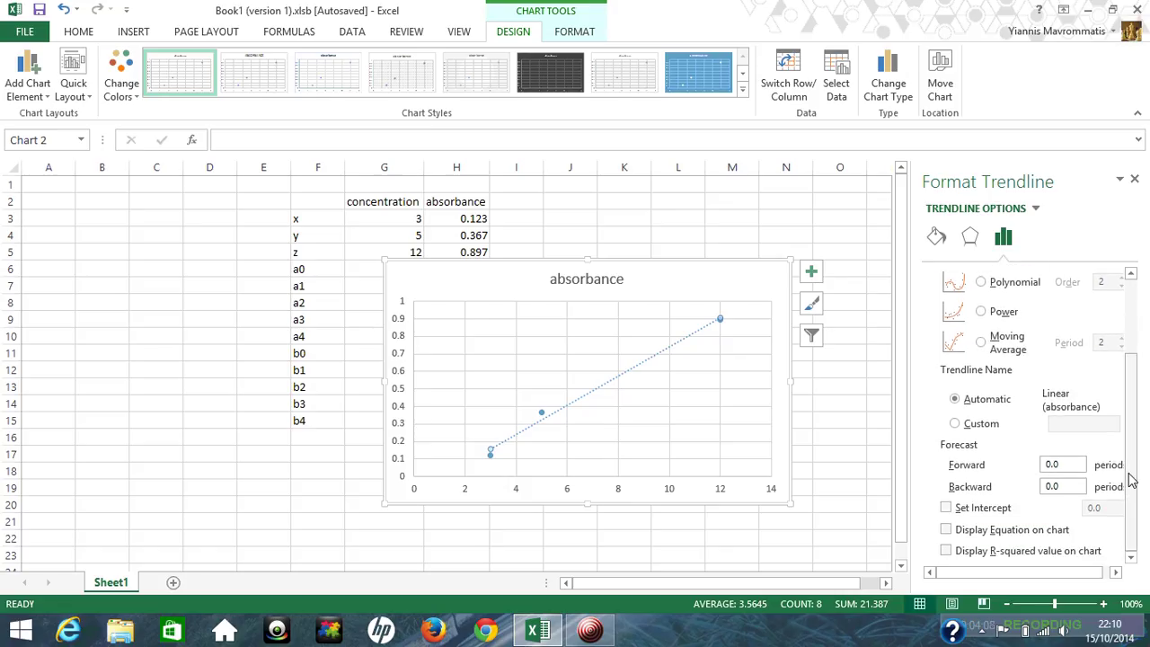
pyautogui.click(951, 532)
pyautogui.click(1135, 180)
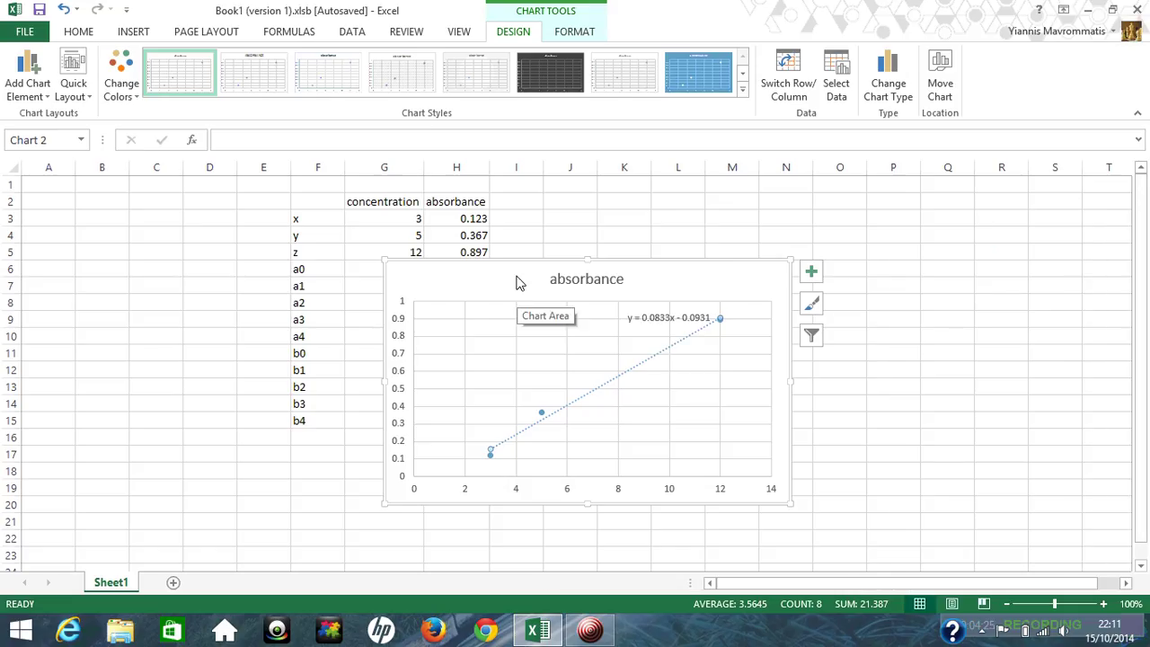
pyautogui.moveTo(516, 281); pyautogui.dragTo(684, 284)
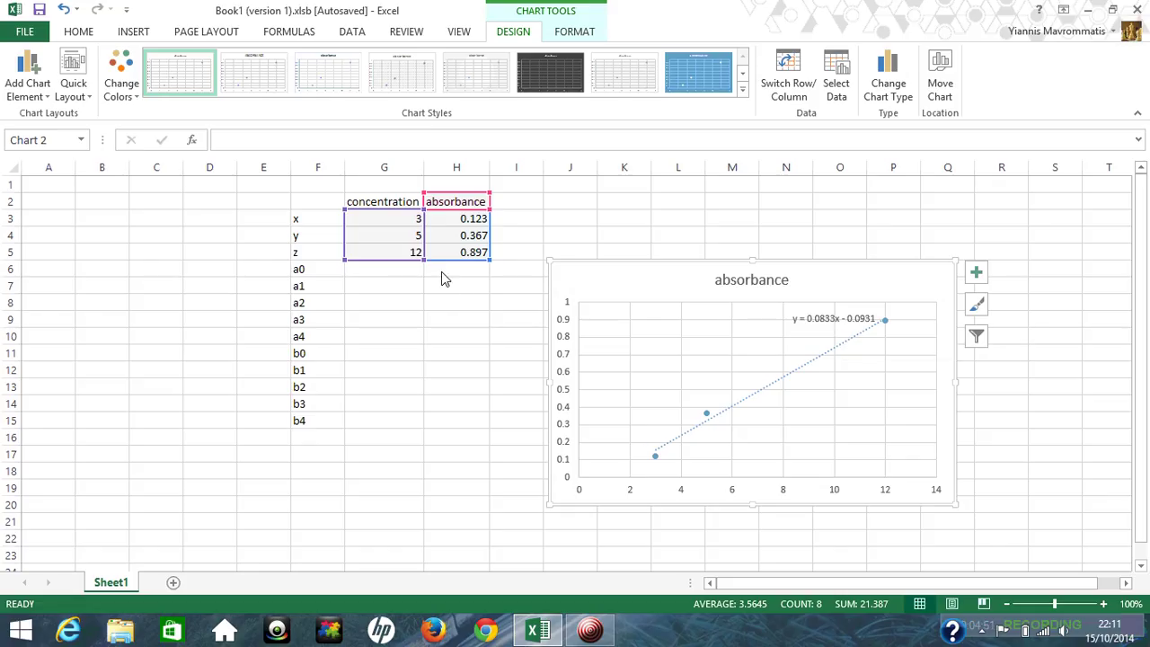
# Enter the formula =(H6/0.0833)+0.0931 in G6 to calculate the concentration of sample a0
pyautogui.click(392, 273)
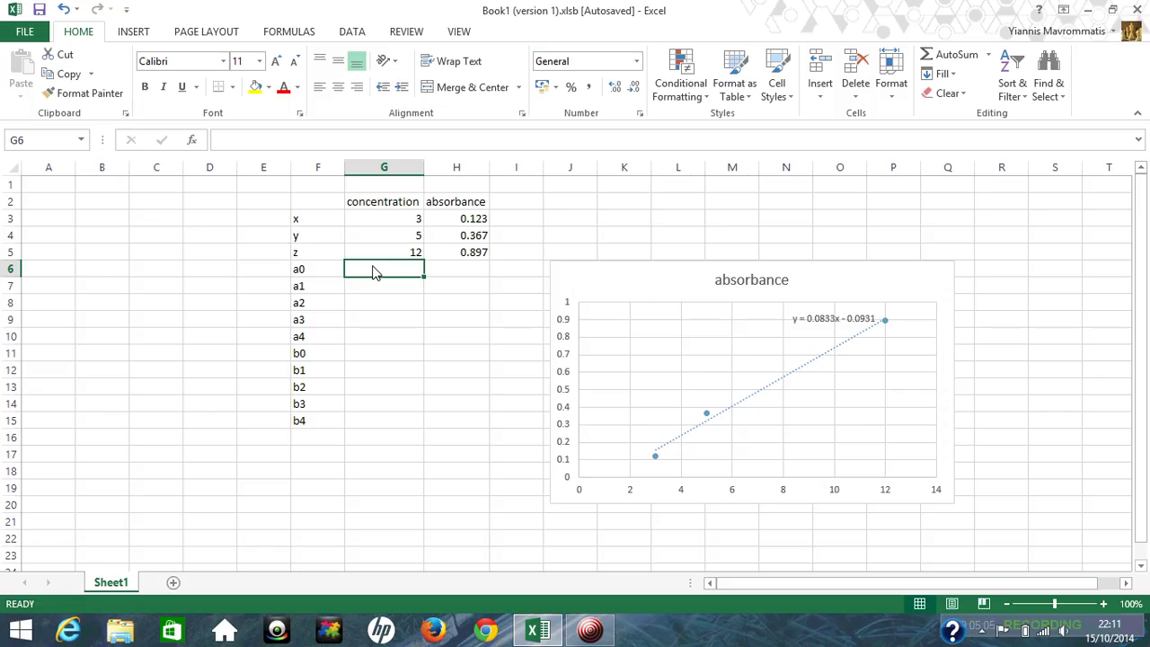
pyautogui.write('=')
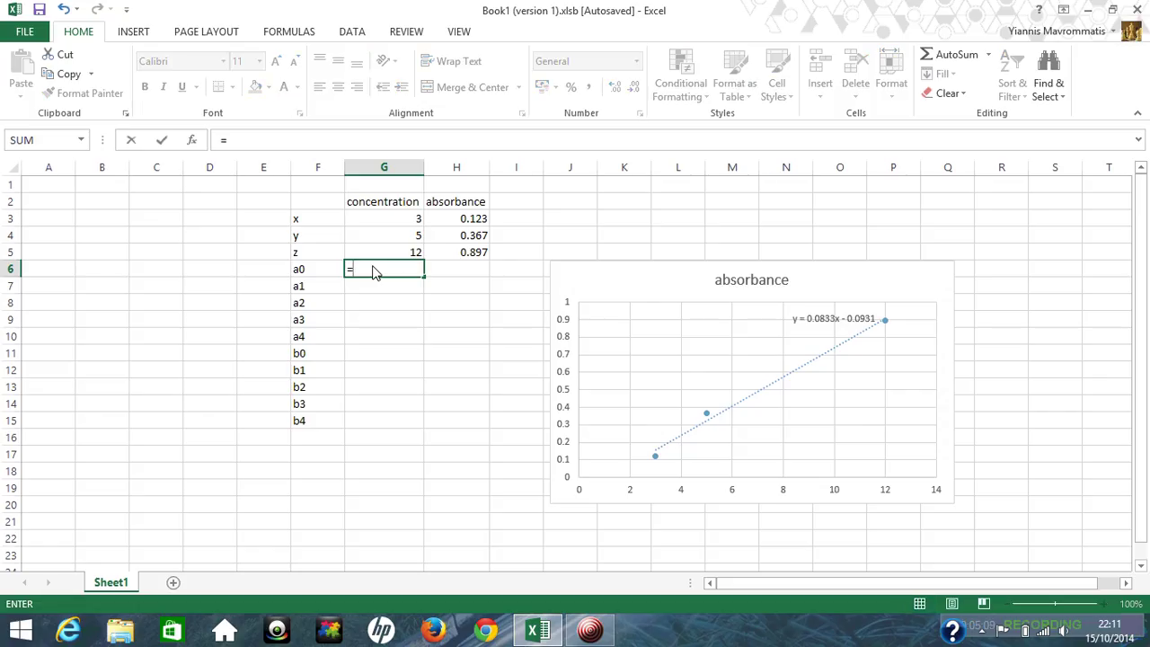
pyautogui.write('(')
pyautogui.click(467, 274)
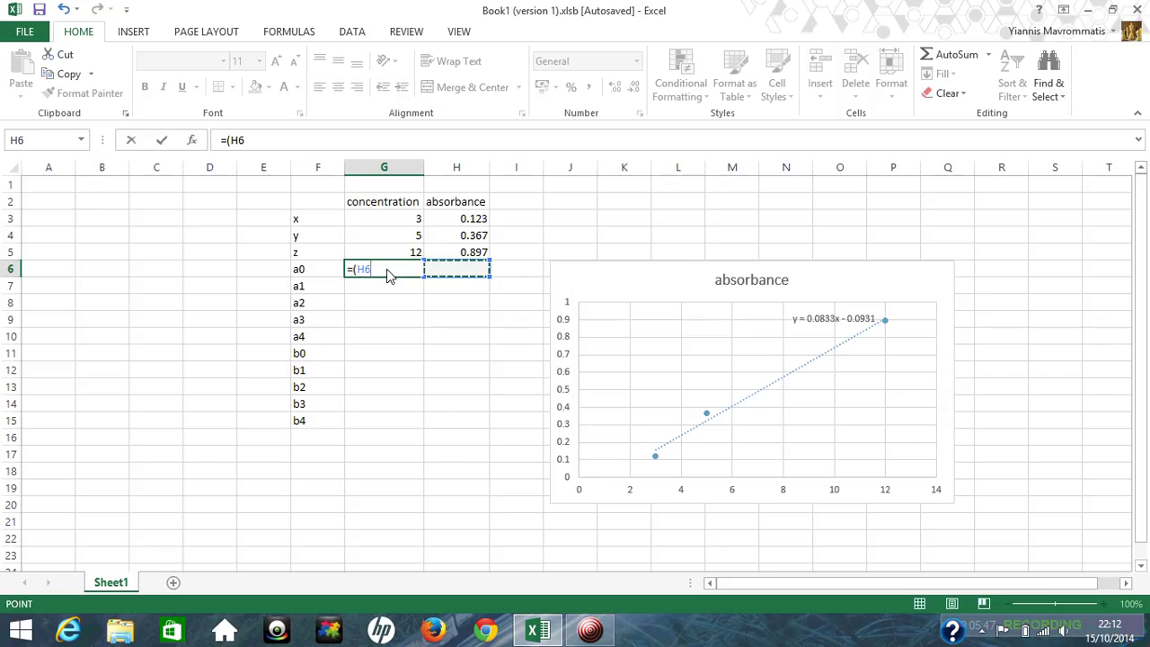
pyautogui.write('/0.0833')
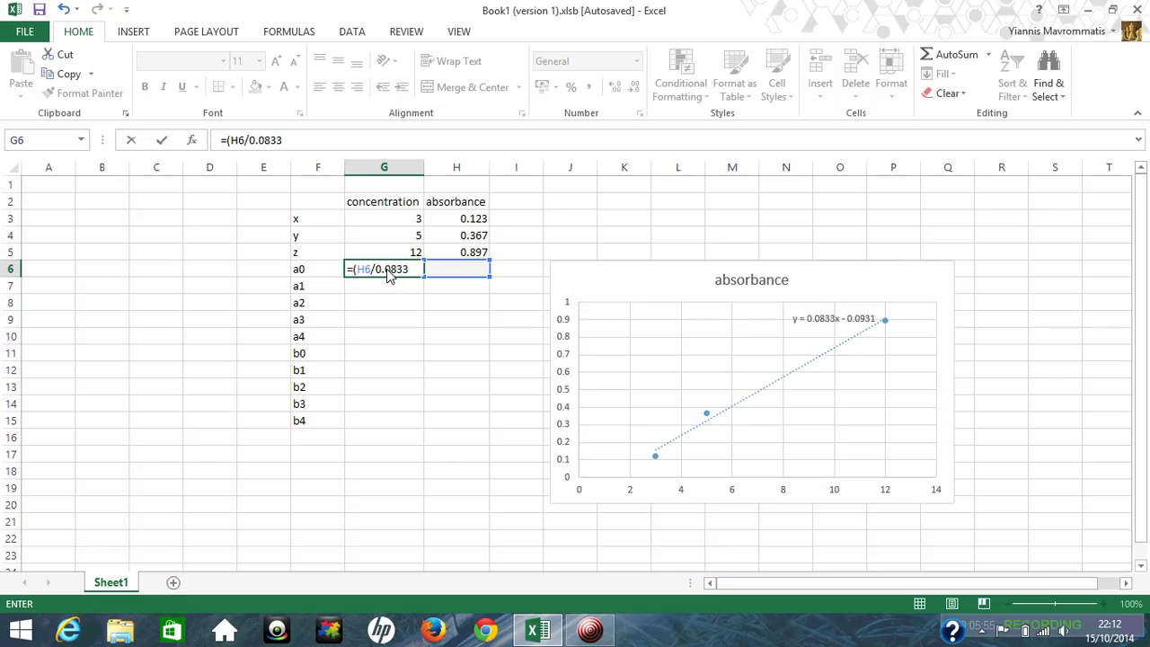
pyautogui.write(')+0.0931')
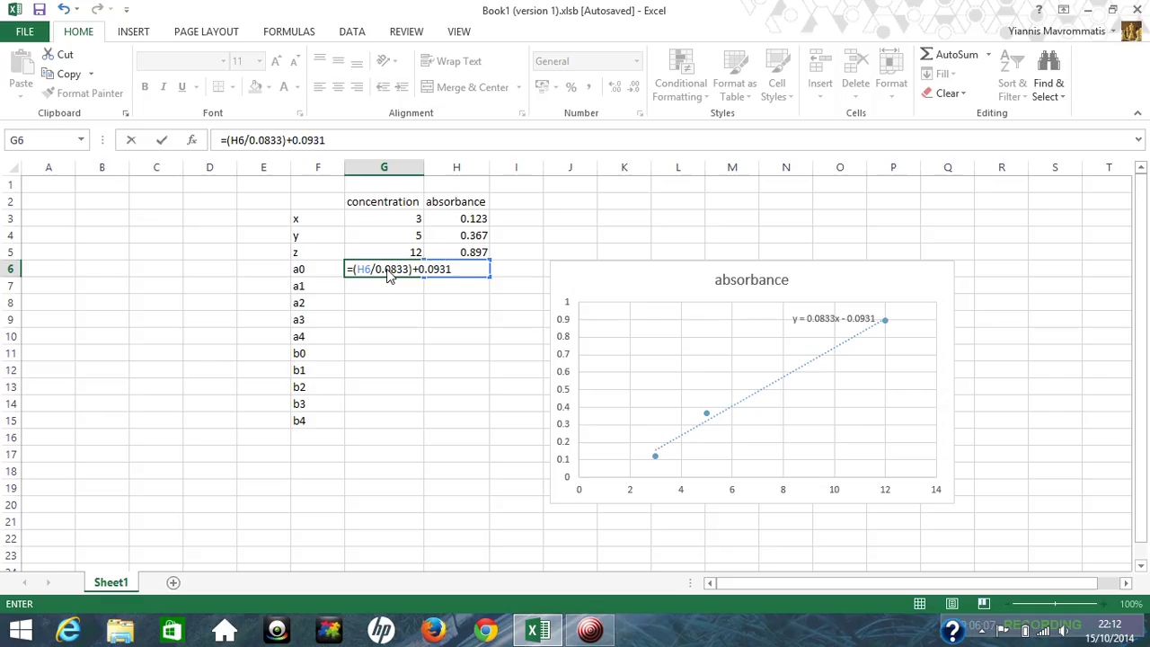
pyautogui.press('Return')
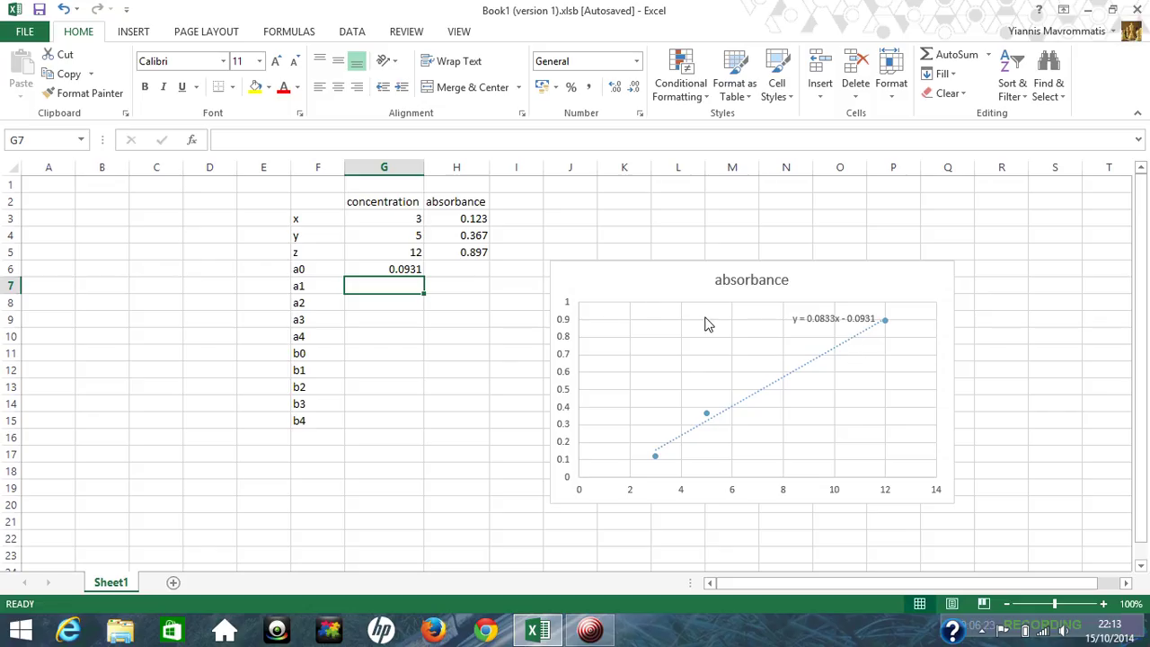
# Enter an absorbance of 0.2 for sample a0 in H6
pyautogui.click(454, 274)
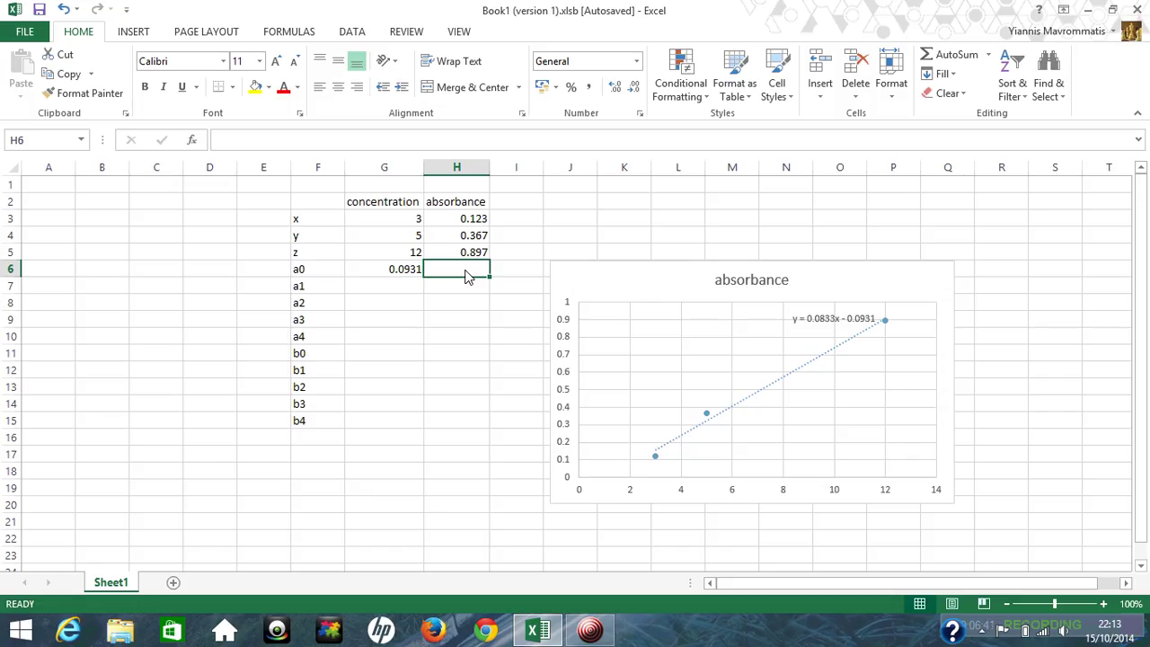
pyautogui.write('0.')
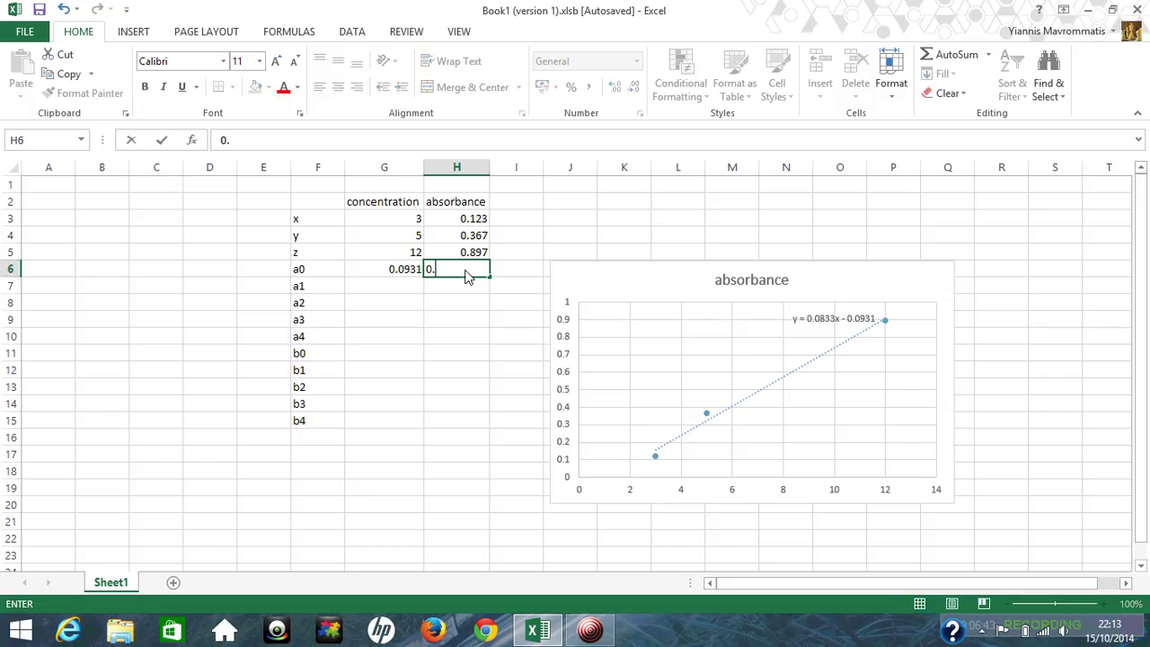
pyautogui.write('2')
pyautogui.press('Return')
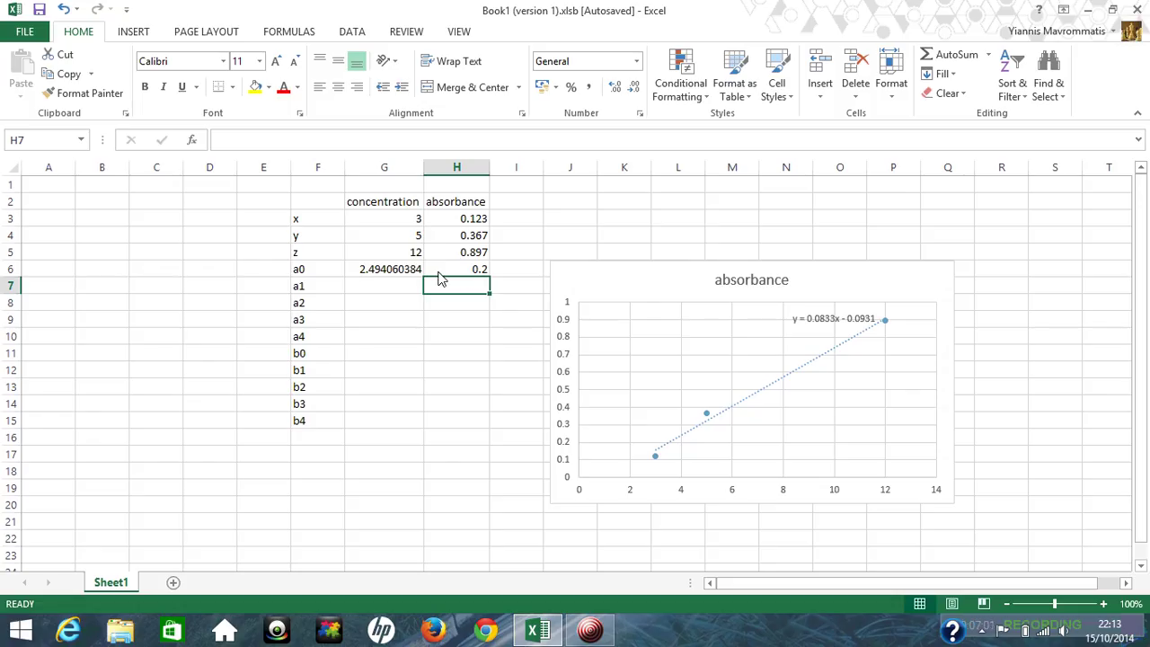
# Fill the concentration formula from G6 down to G15 for samples a1 through b4
pyautogui.click(401, 286)
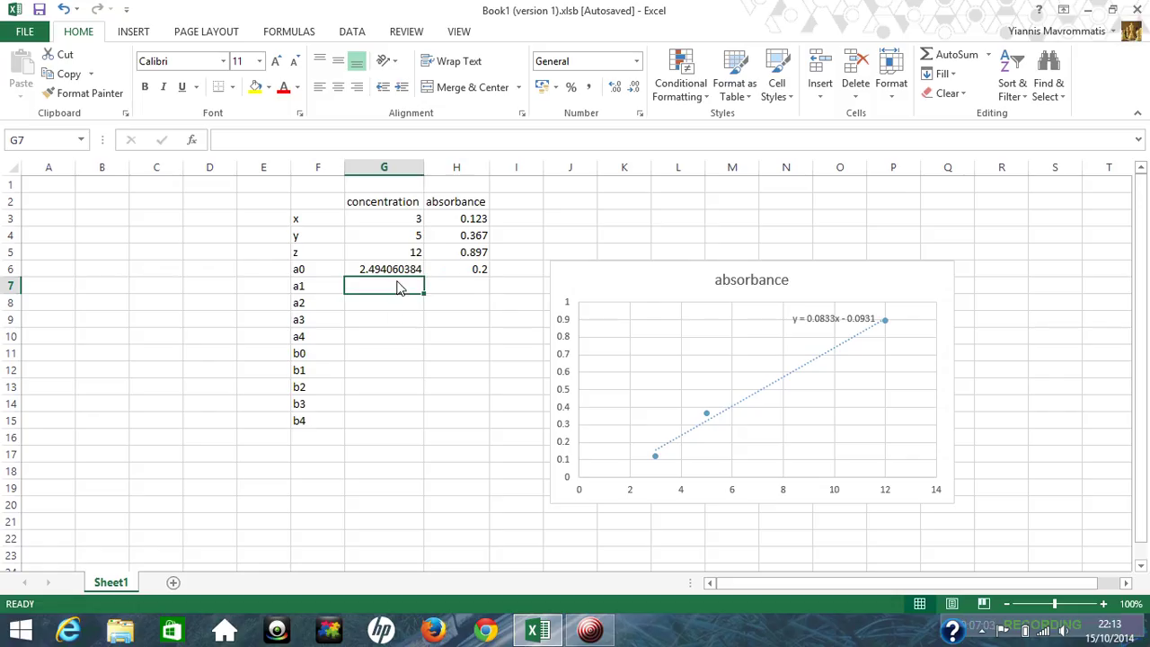
pyautogui.click(392, 306)
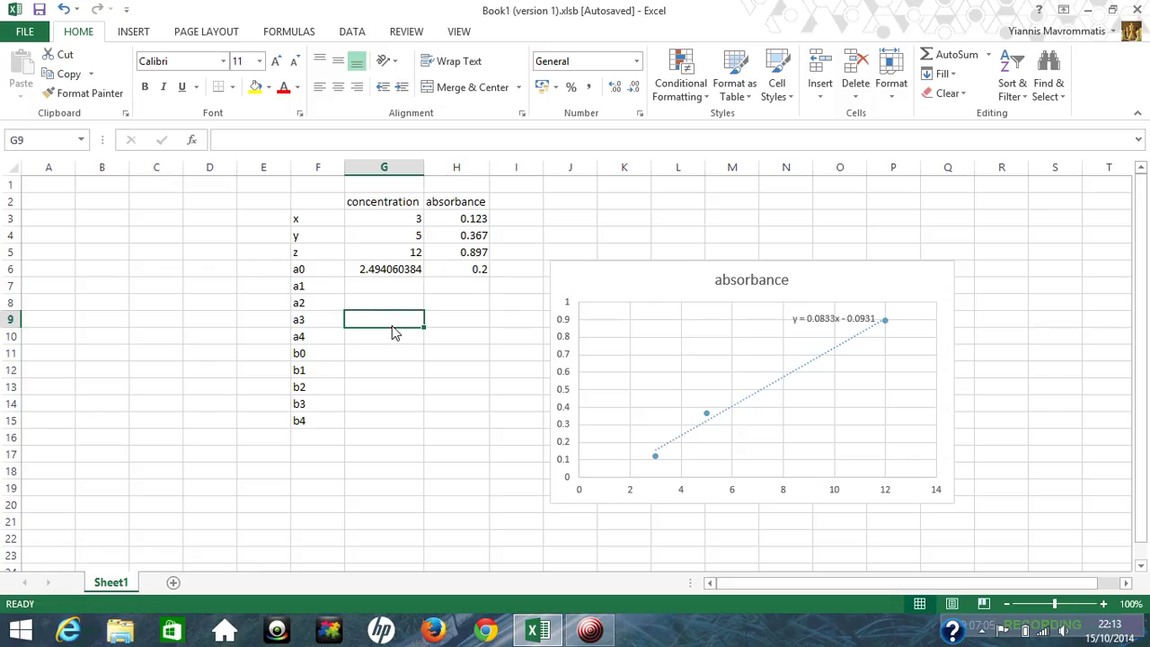
pyautogui.click(401, 275)
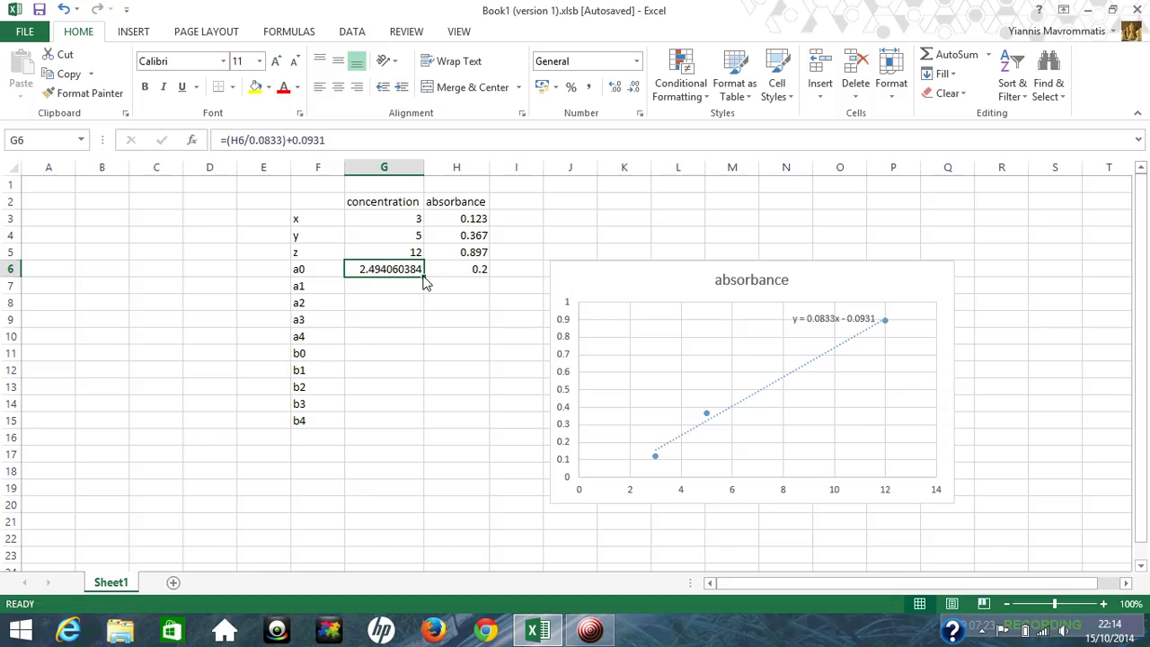
pyautogui.moveTo(426, 282); pyautogui.dragTo(419, 437)
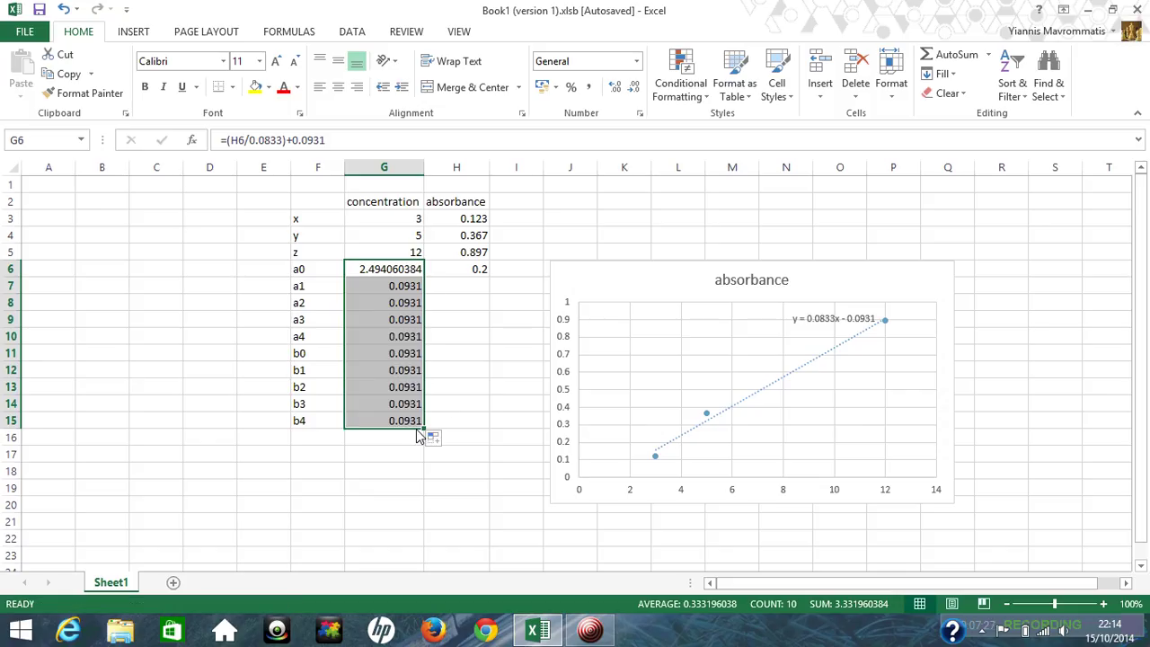
# Enter the absorbances 0.3, 0.4, 0.7 and 0.9 for samples a1 to a4 in H7:H10
pyautogui.click(477, 290)
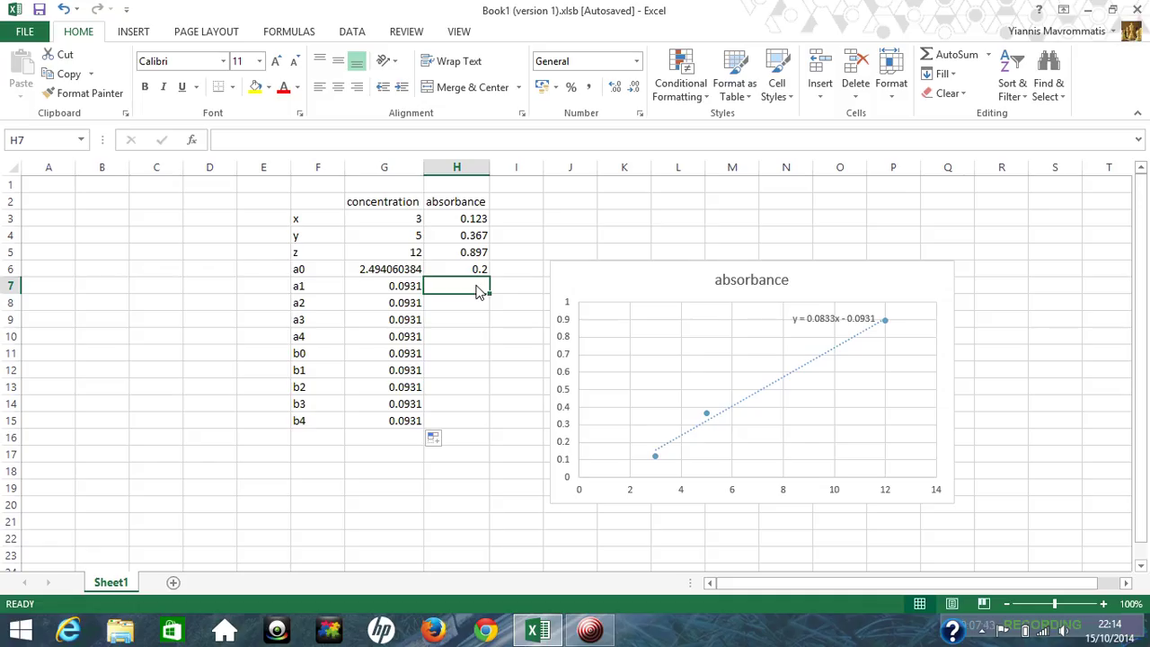
pyautogui.write('0.3')
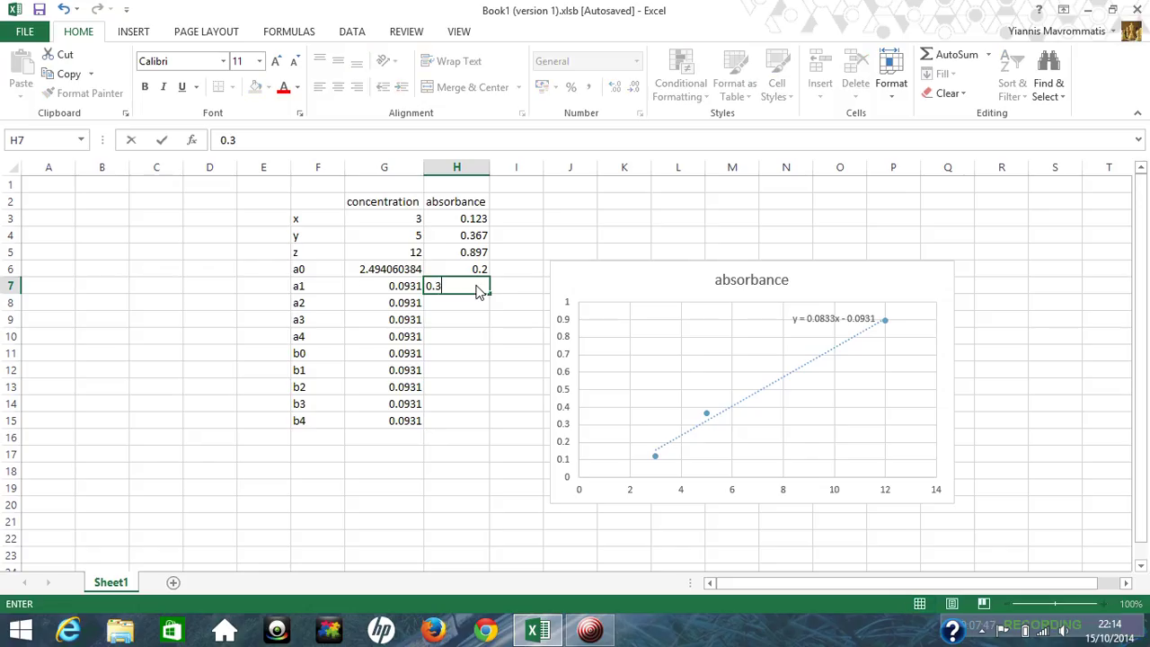
pyautogui.press('Return')
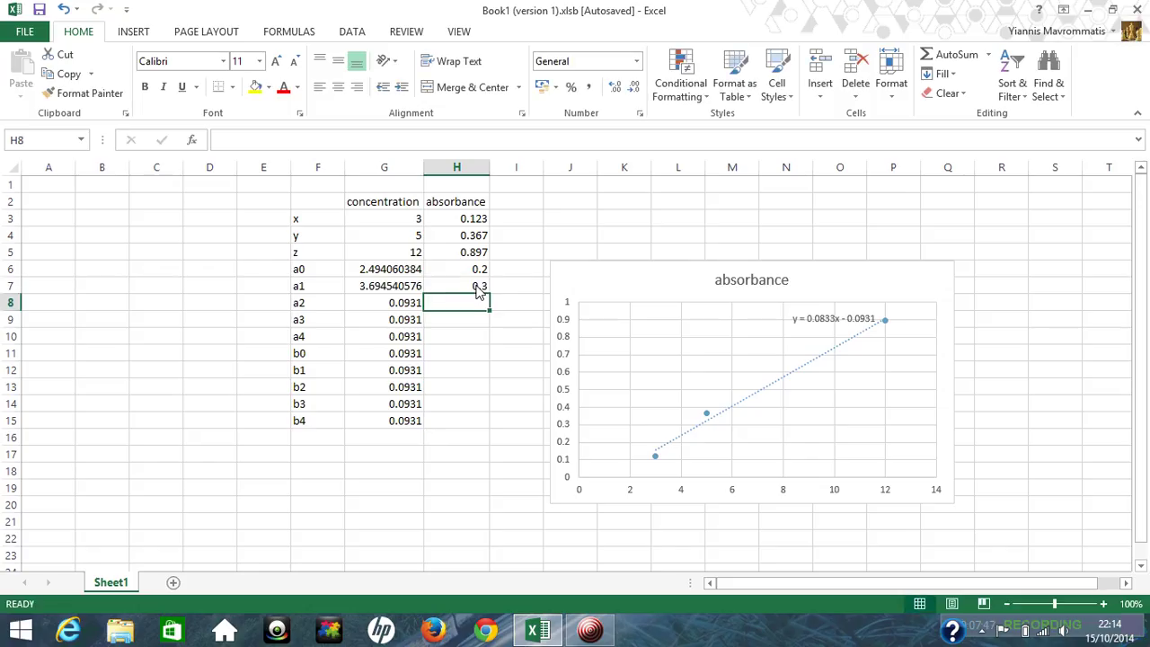
pyautogui.write('0.4')
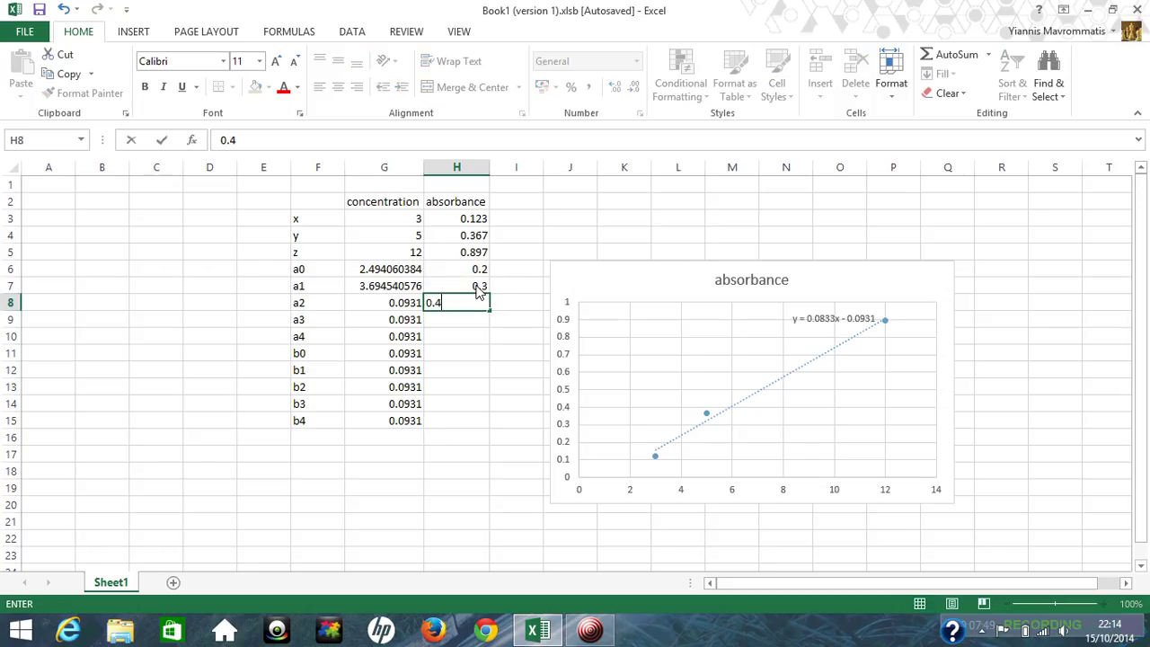
pyautogui.press('Return')
pyautogui.write('0')
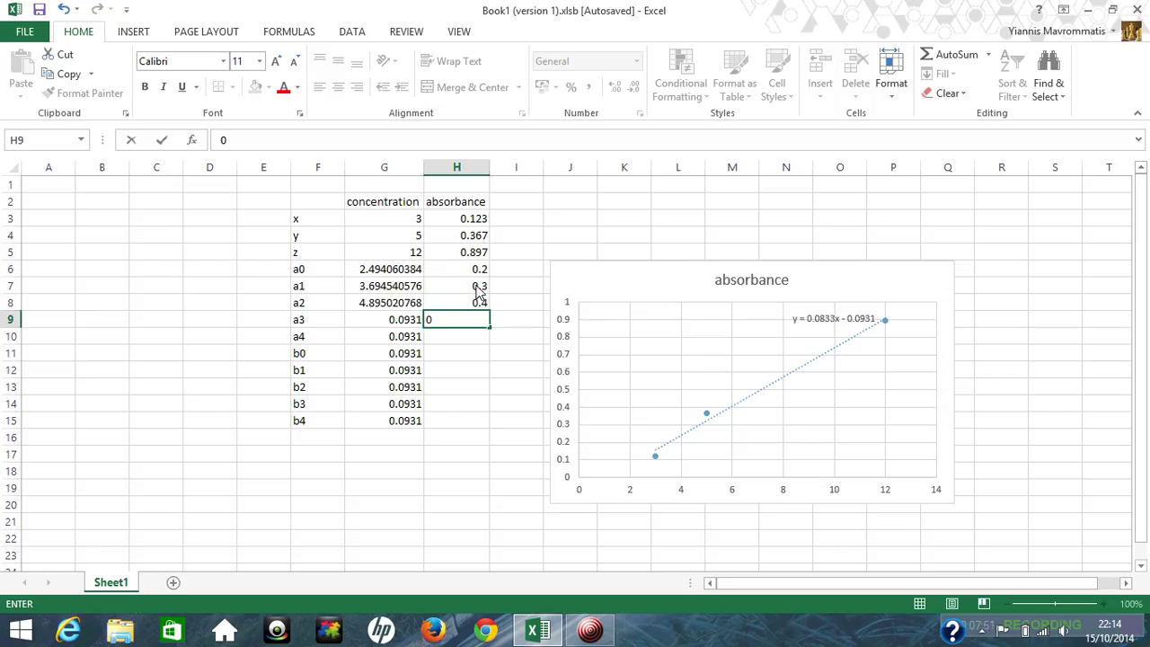
pyautogui.write('.7')
pyautogui.press('Return')
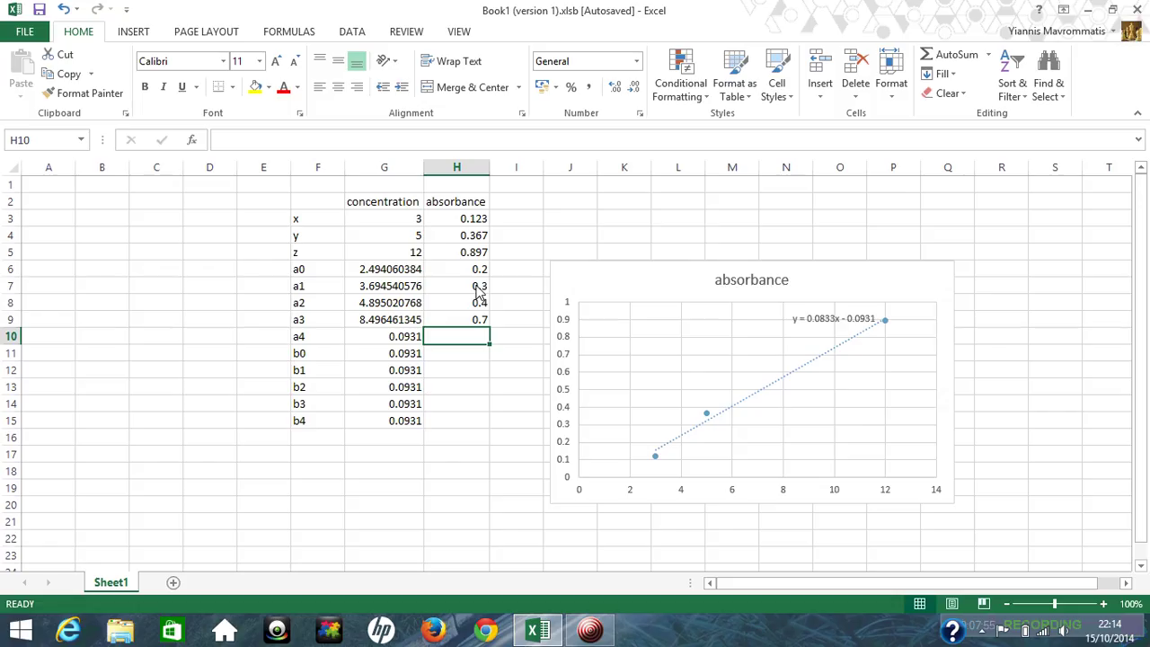
pyautogui.write('0.9')
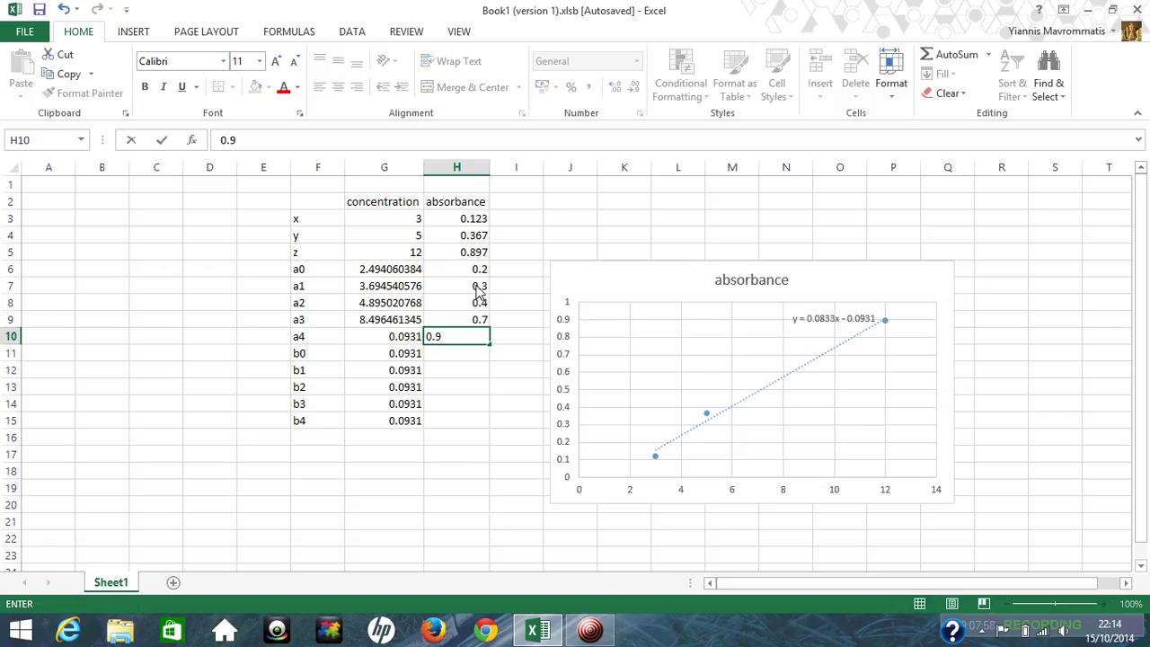
pyautogui.press('Return')
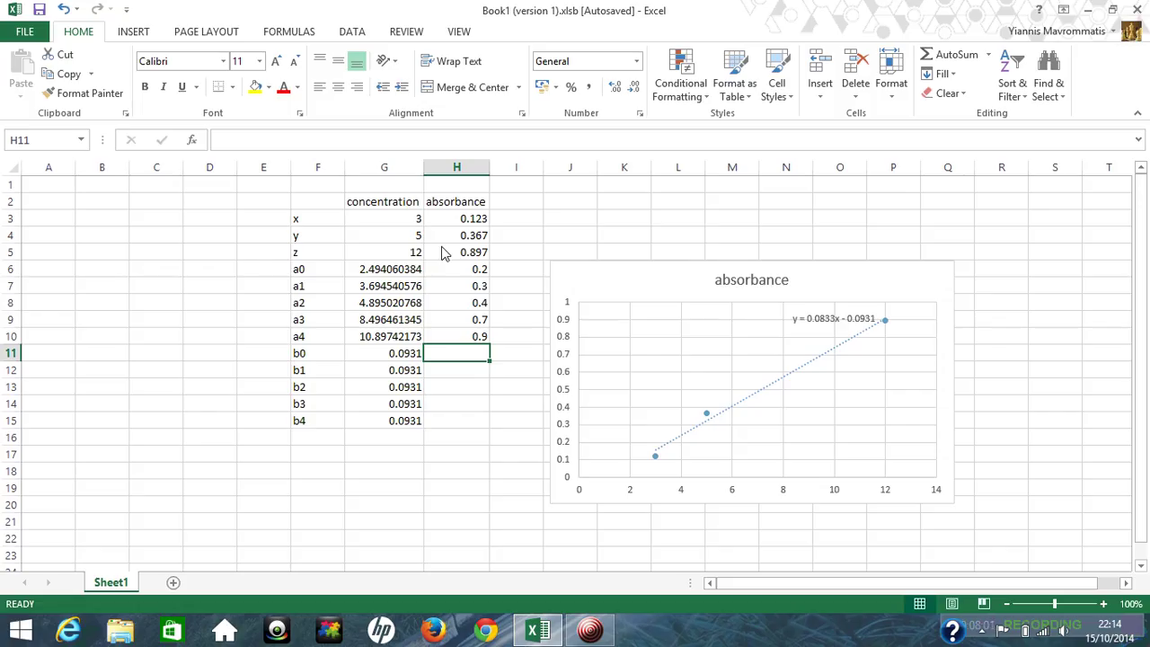
# Reduce the calculated concentrations in G6:G15 to one decimal place
pyautogui.moveTo(406, 275); pyautogui.dragTo(404, 418)
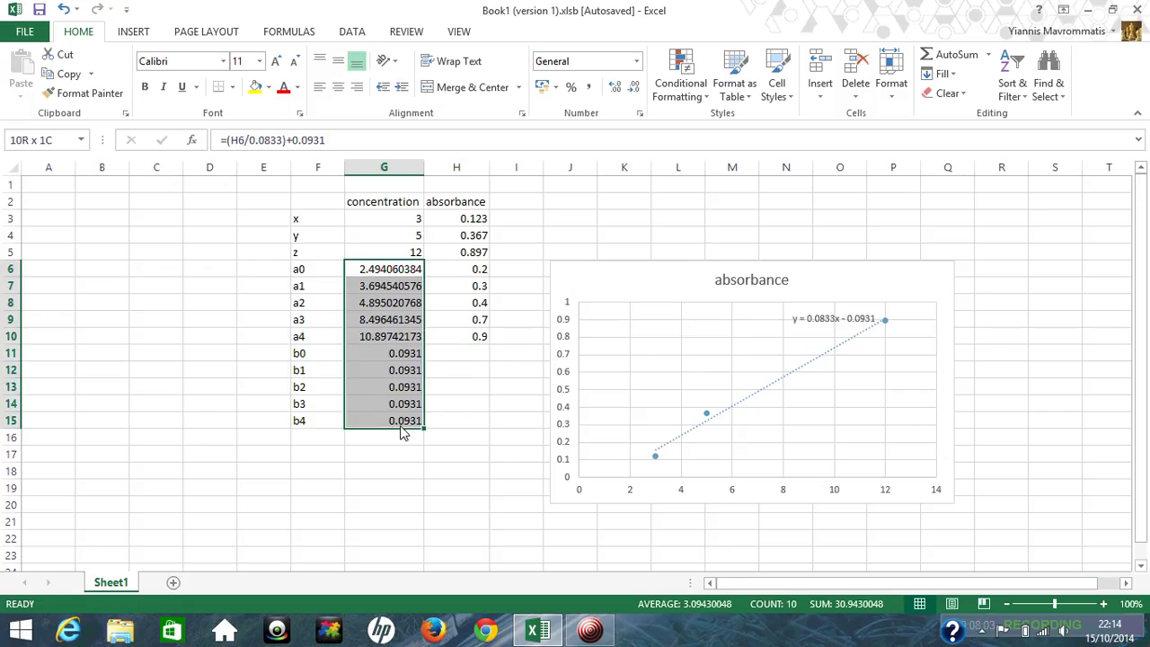
pyautogui.click(634, 87)
pyautogui.click(635, 87)
pyautogui.click(634, 88)
pyautogui.click(635, 87)
pyautogui.click(634, 87)
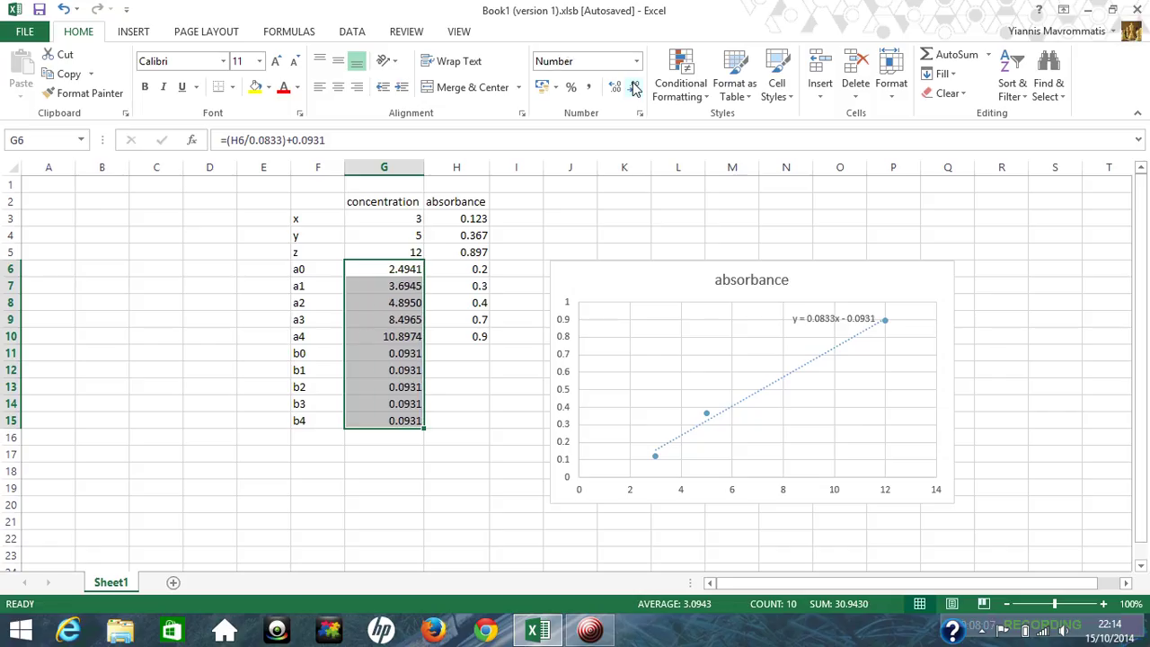
pyautogui.click(635, 87)
pyautogui.click(634, 87)
pyautogui.click(634, 87)
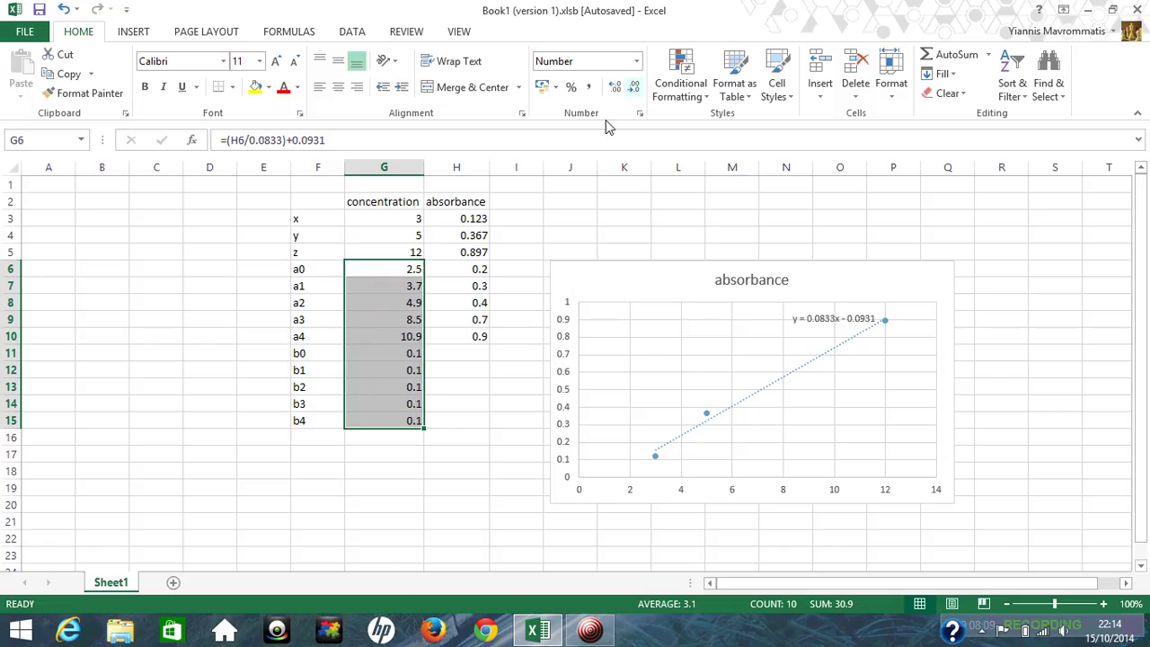
pyautogui.click(466, 358)
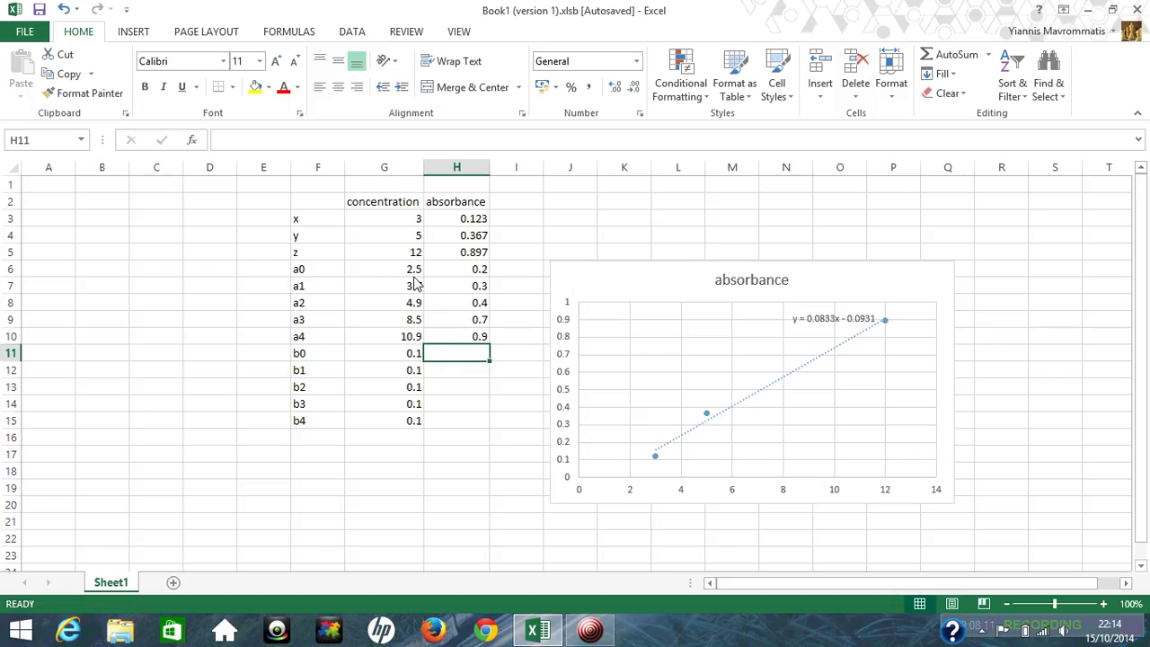
pyautogui.moveTo(413, 274); pyautogui.dragTo(412, 340)
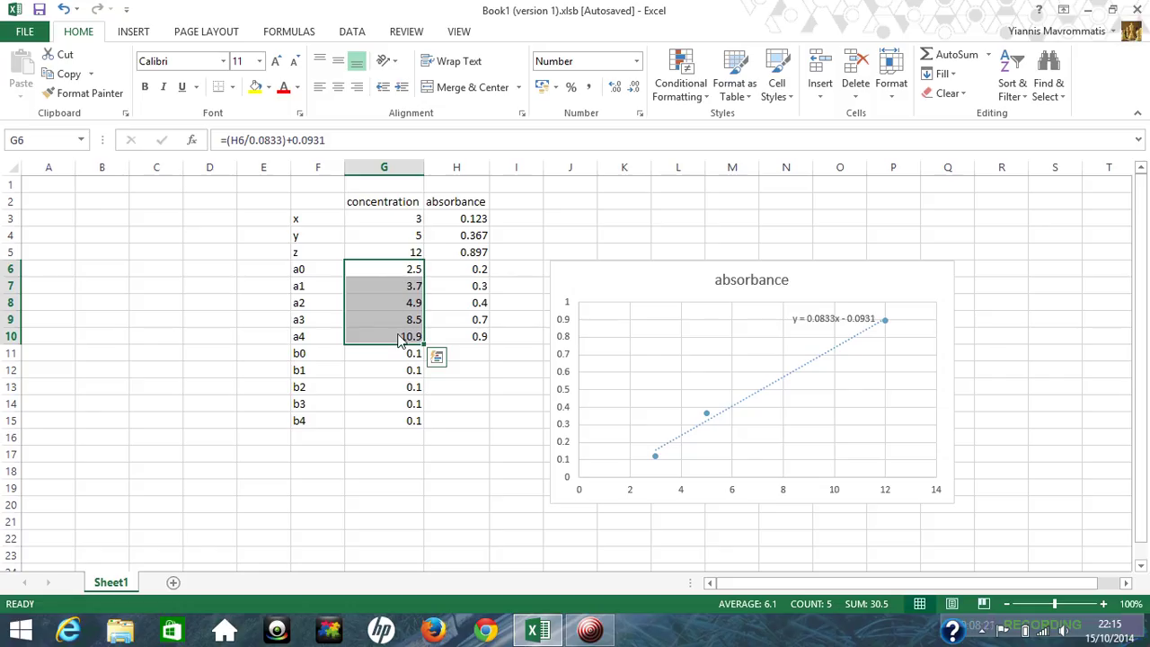
pyautogui.click(466, 357)
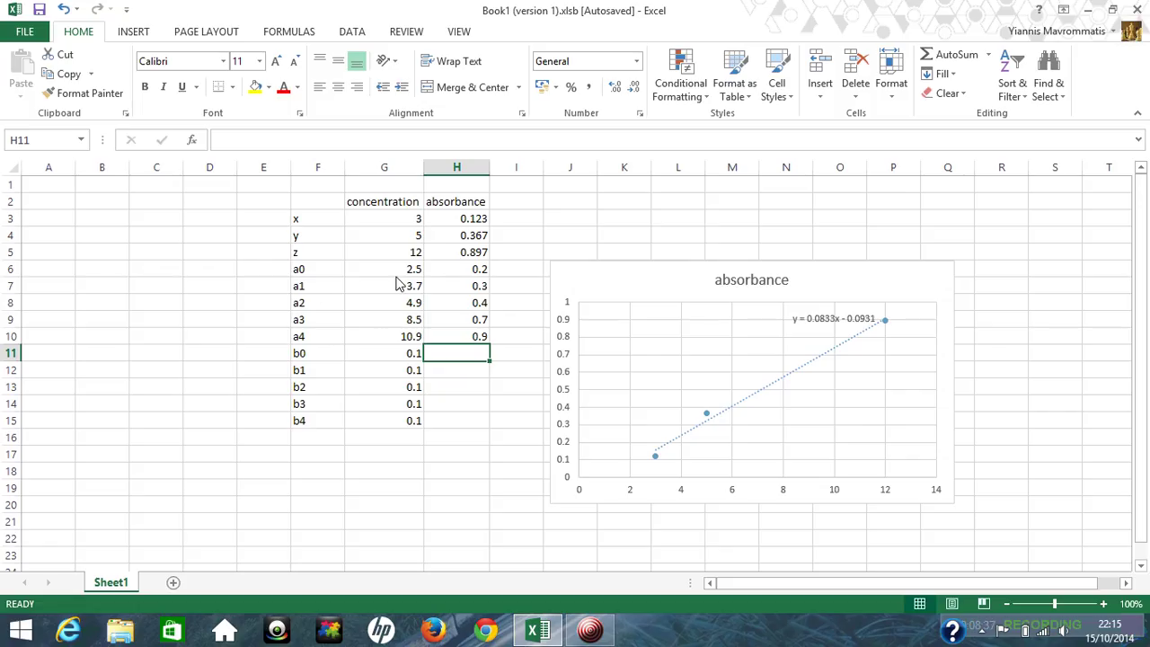
pyautogui.moveTo(399, 274); pyautogui.dragTo(400, 404)
pyautogui.moveTo(407, 275); pyautogui.dragTo(403, 431)
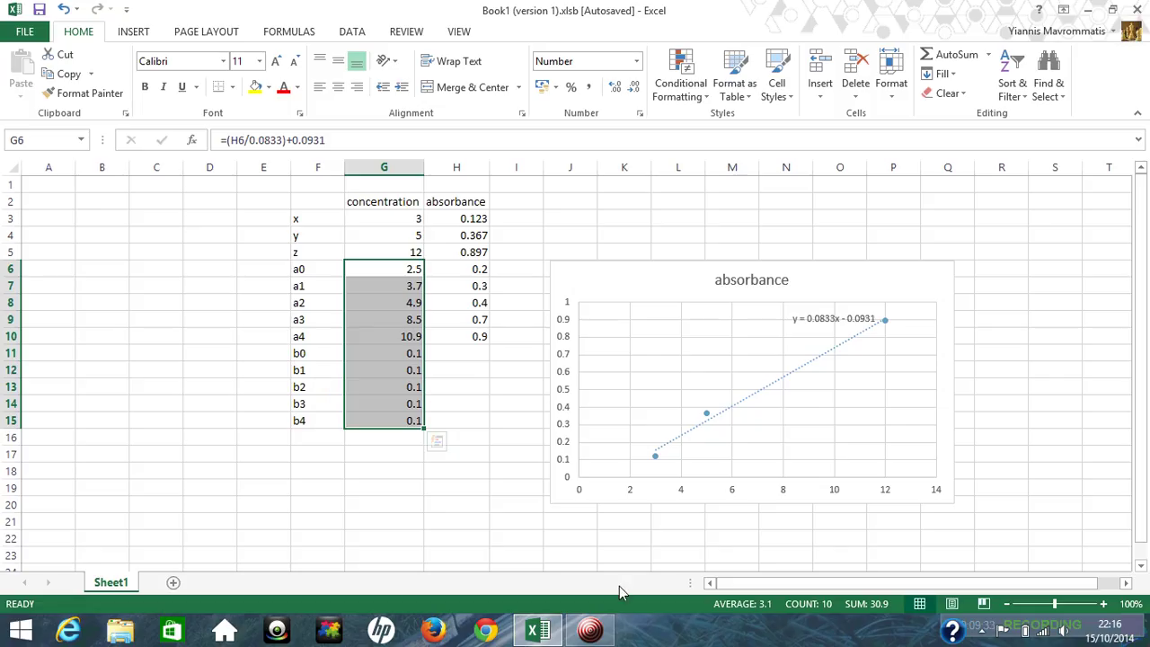
pyautogui.click(596, 629)
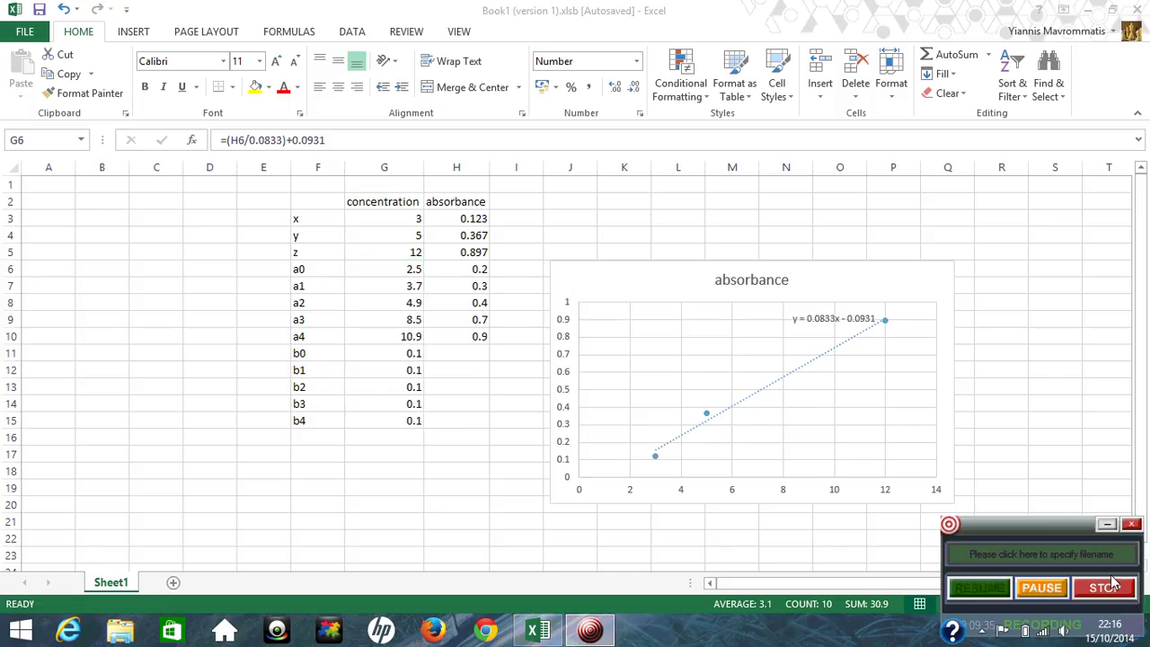